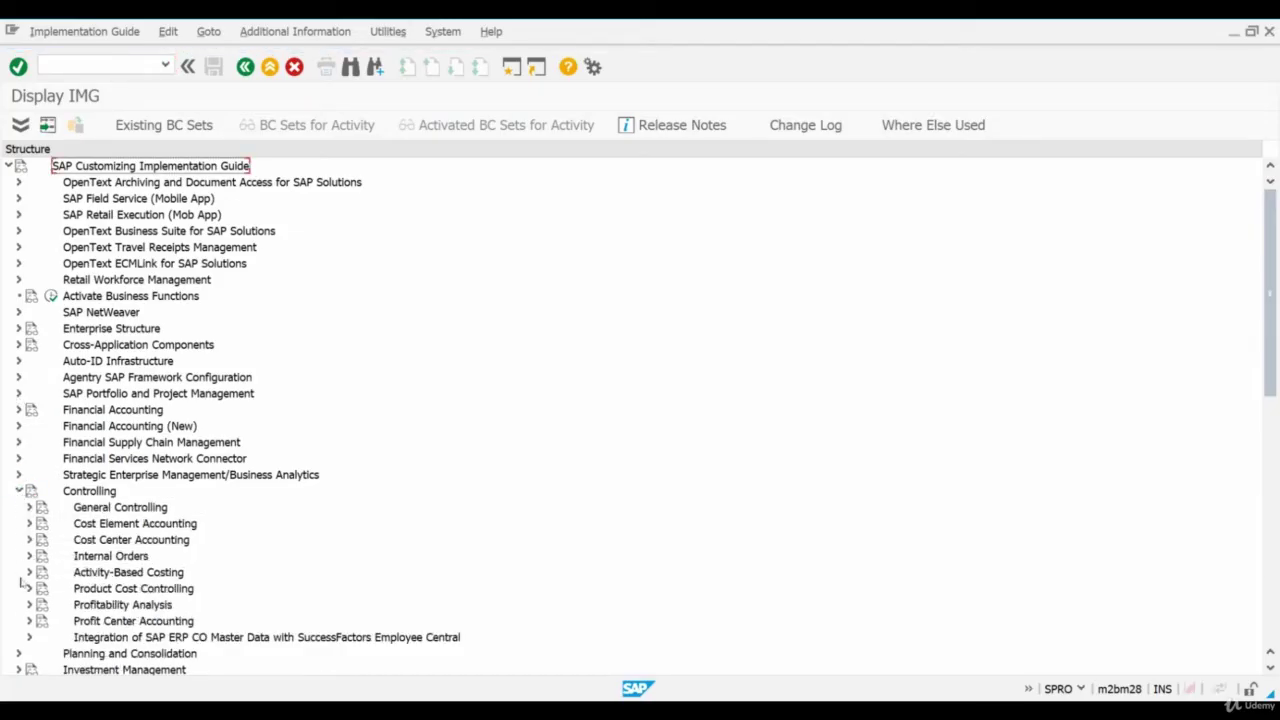
# Expand Product Cost Controlling down to Actual Costing and start the Activate Actual Costing activity
pyautogui.click(29, 588)
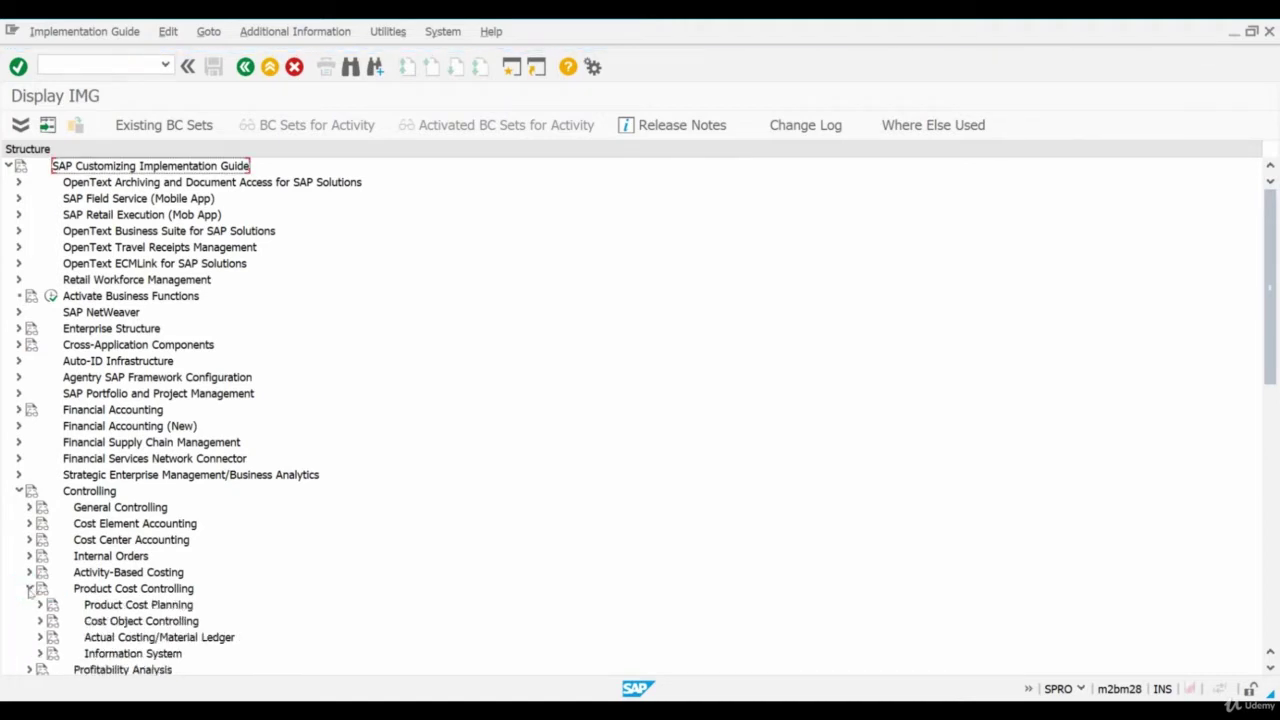
pyautogui.scroll(-1, 30, 591)
pyautogui.click(40, 588)
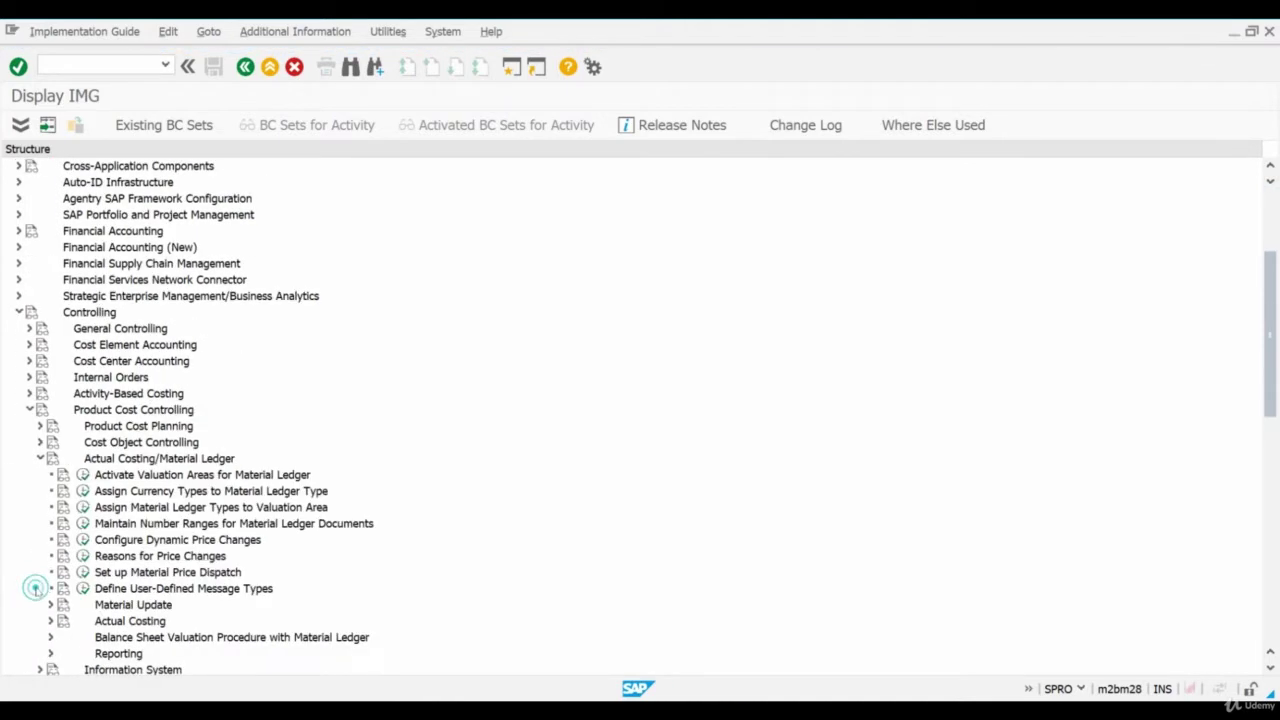
pyautogui.scroll(-1, 37, 592)
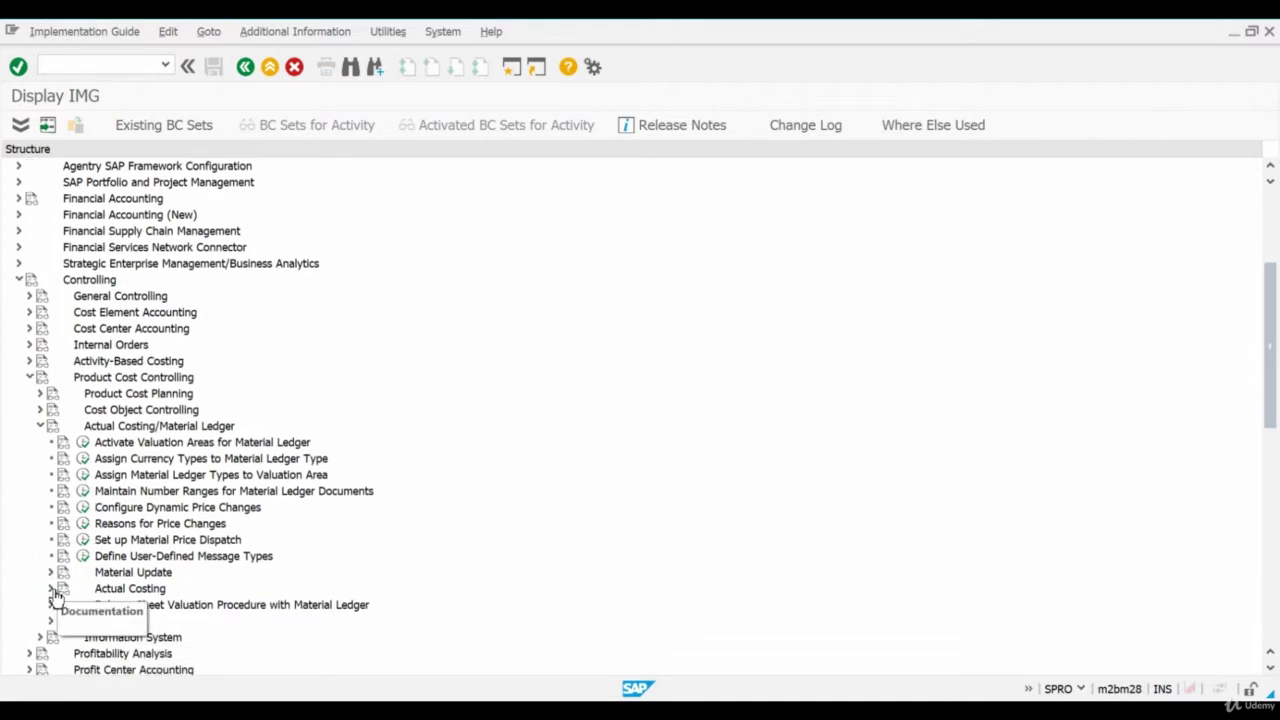
pyautogui.click(50, 588)
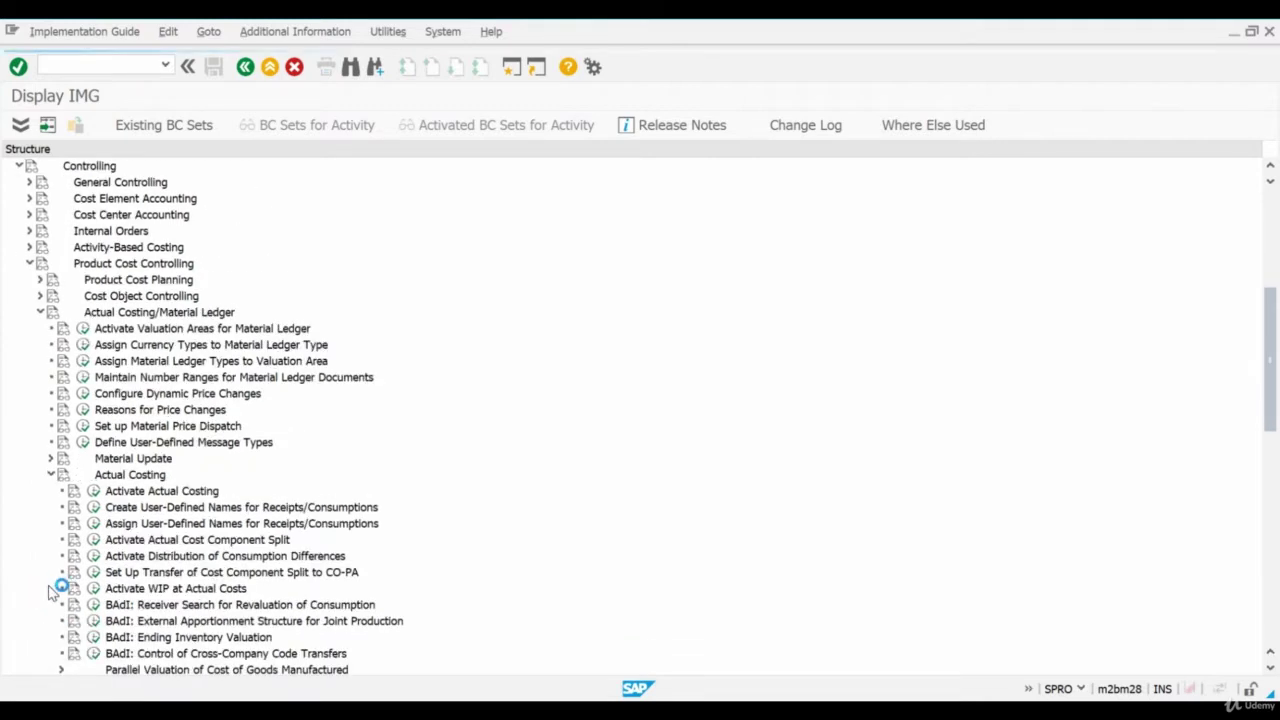
pyautogui.click(94, 491)
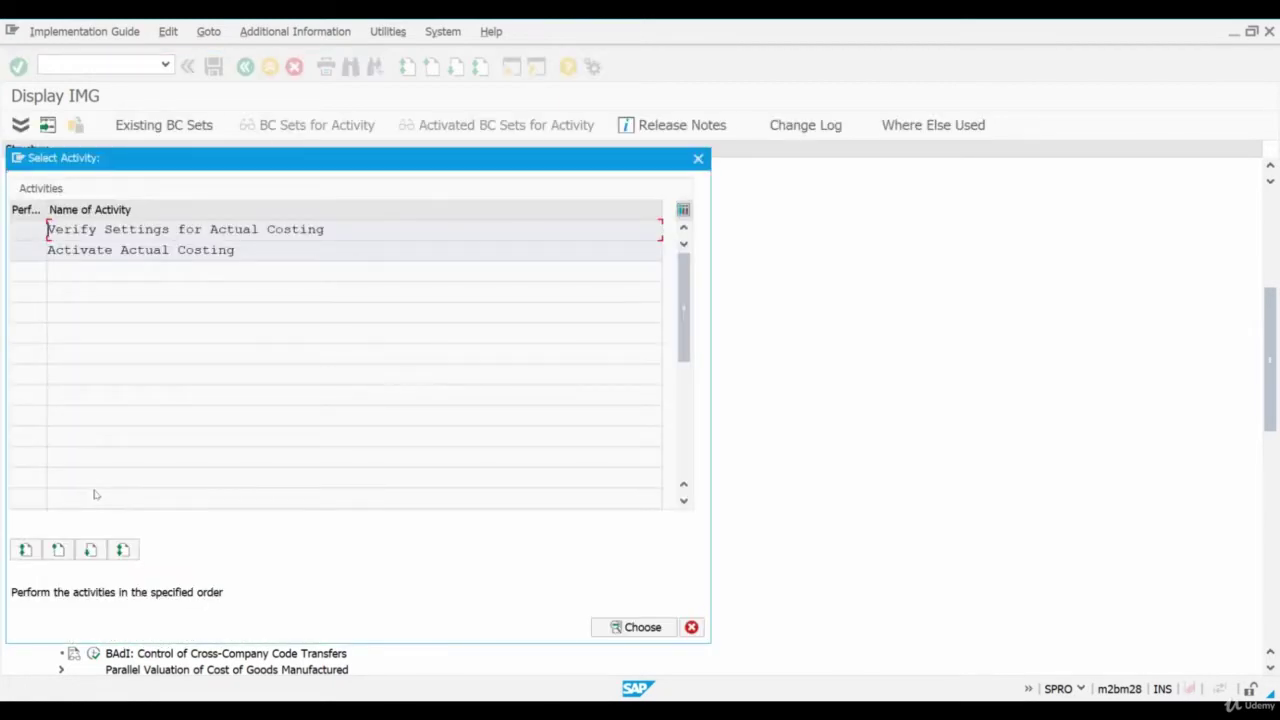
# Open the Activate actual costing table and list the ActAct values for plant 2820 Shanghai
pyautogui.doubleClick(130, 250)
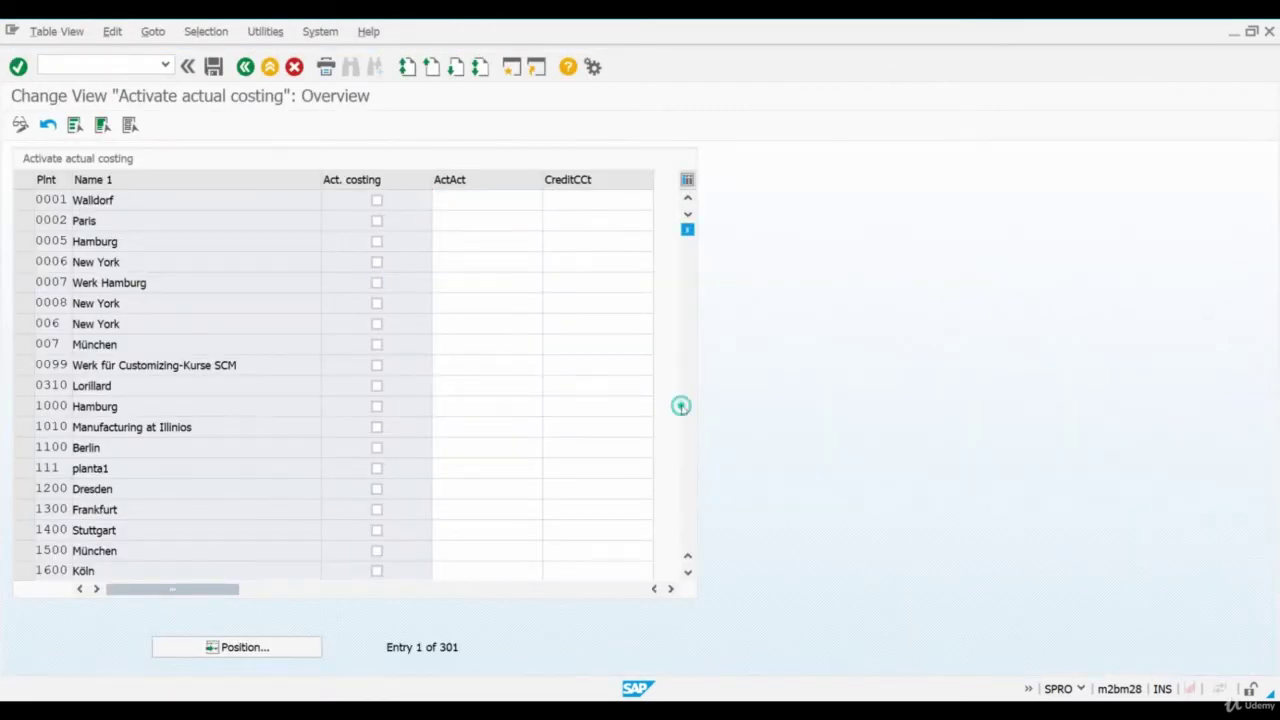
pyautogui.click(687, 410)
pyautogui.click(689, 406)
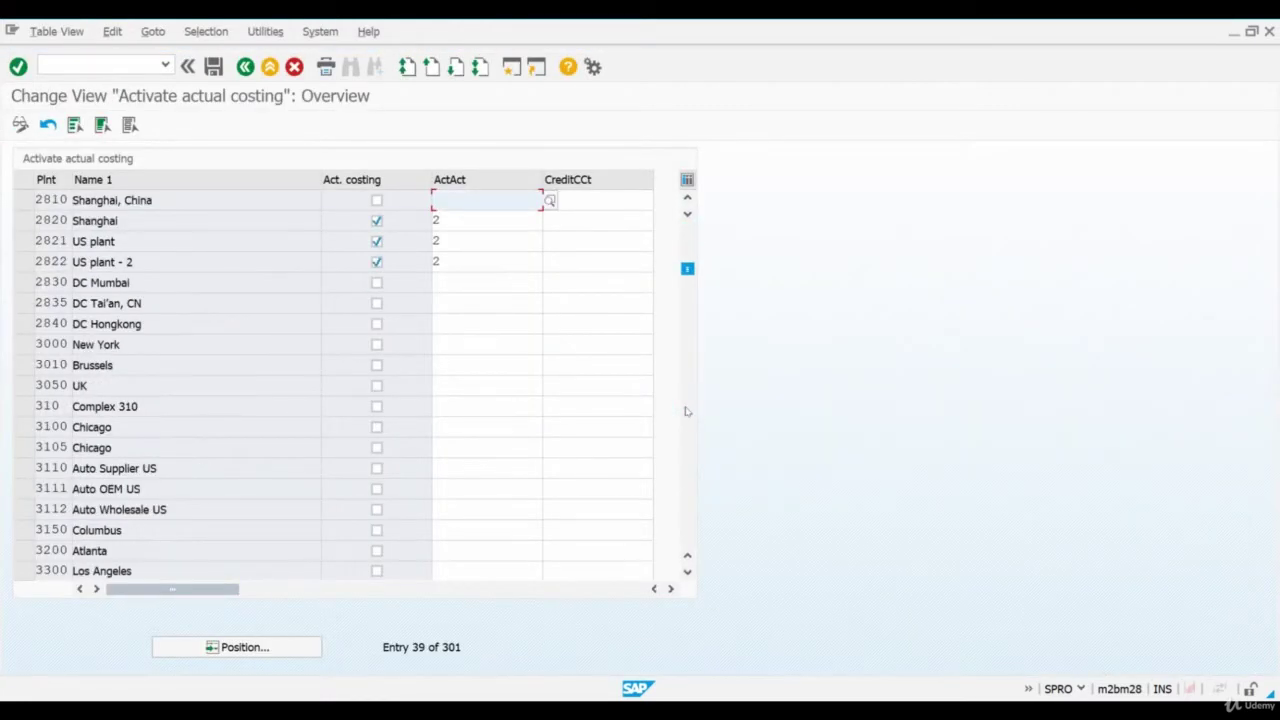
pyautogui.click(23, 221)
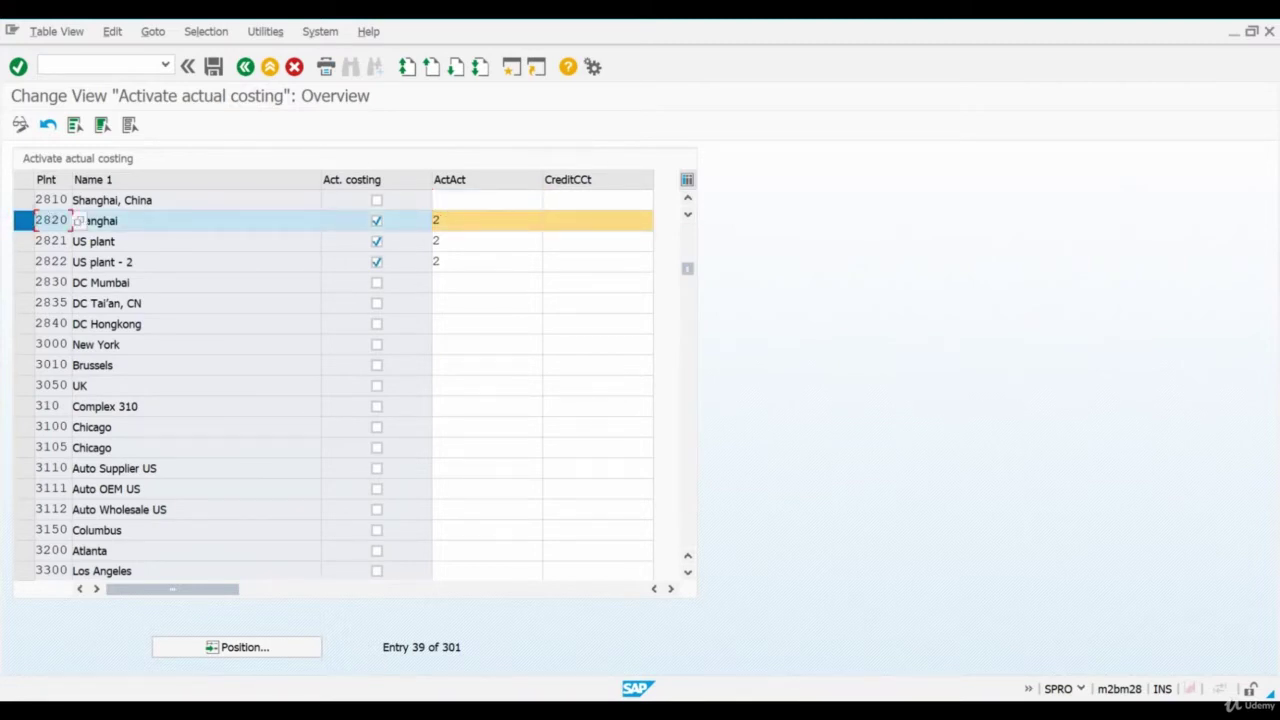
pyautogui.click(503, 220)
pyautogui.press('Return')
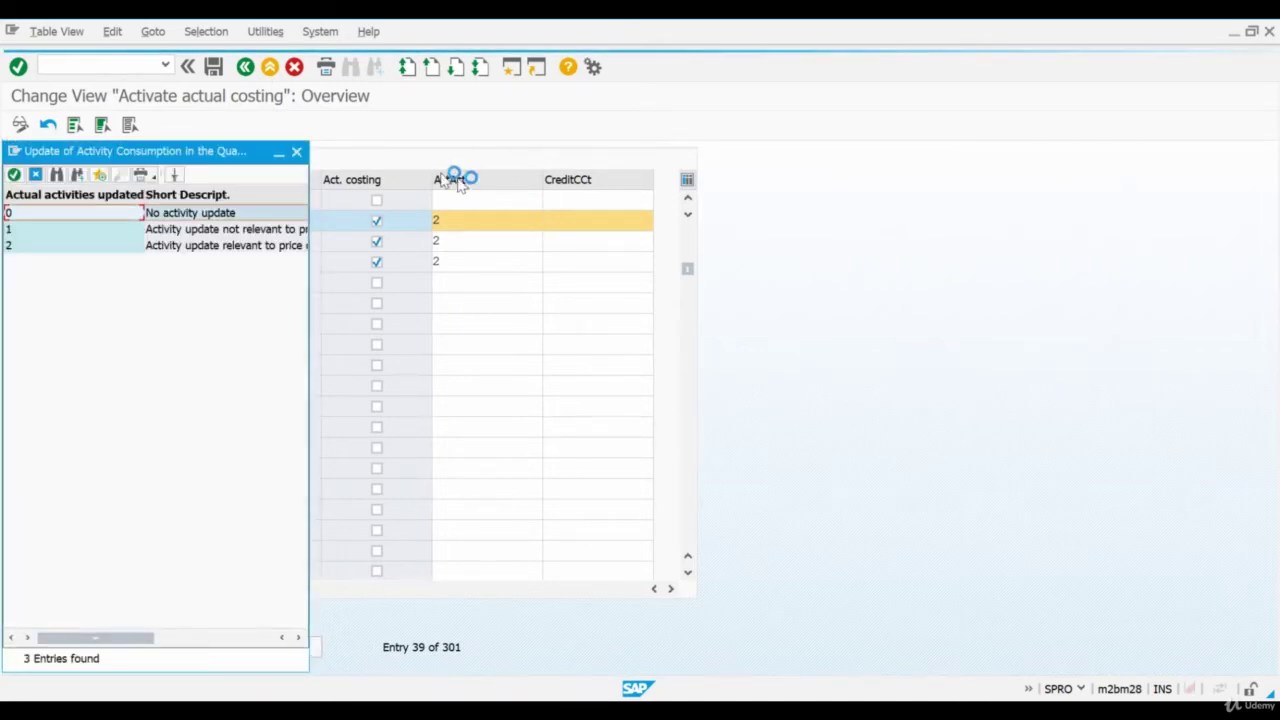
pyautogui.moveTo(486, 131); pyautogui.dragTo(775, 128)
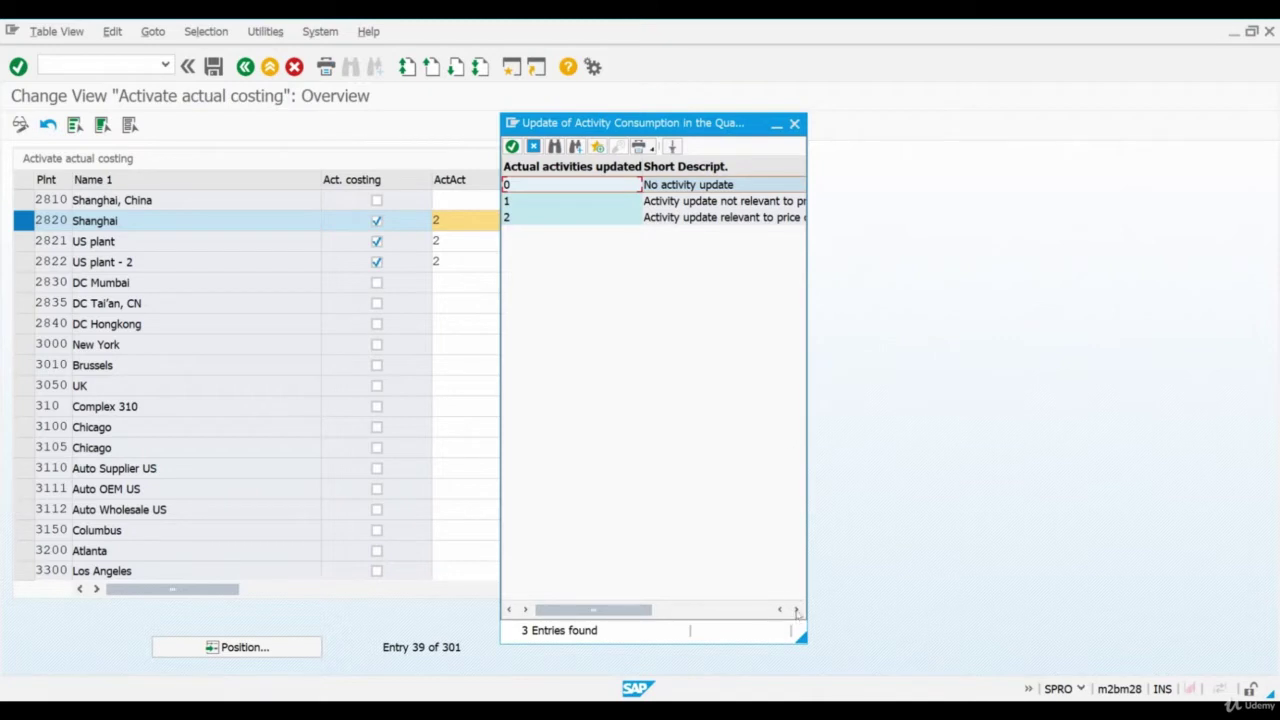
pyautogui.click(797, 610)
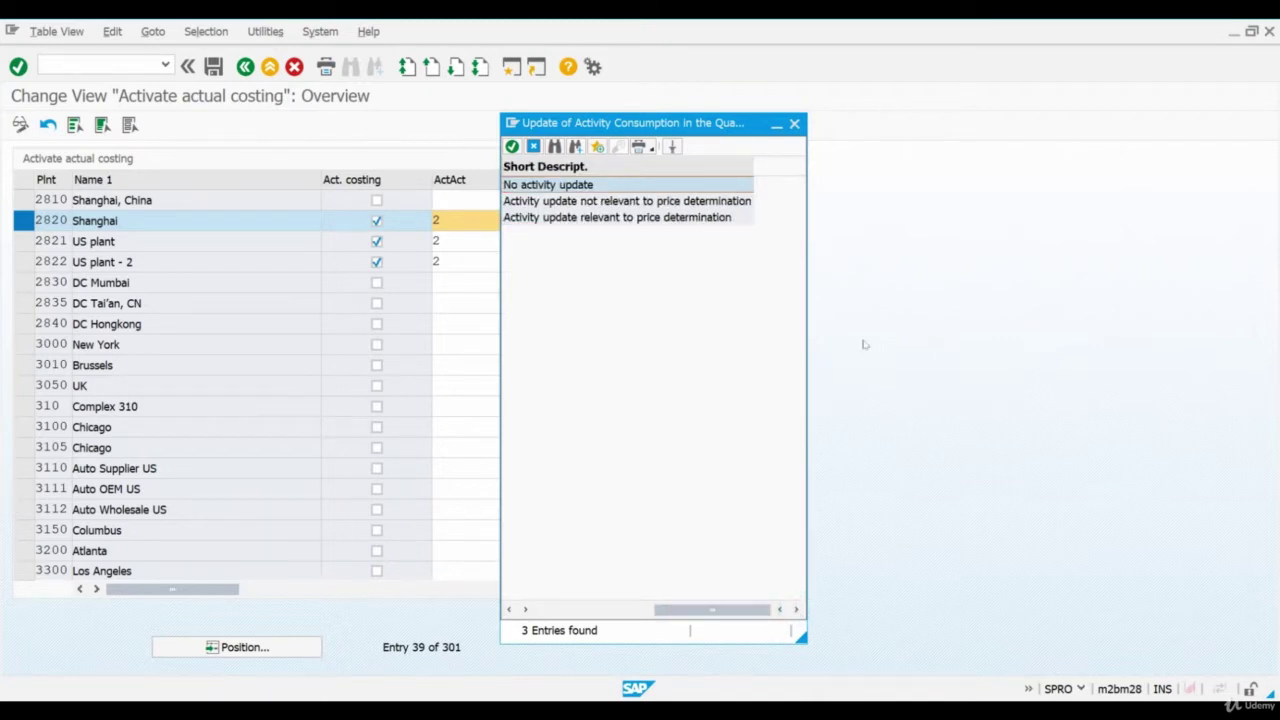
pyautogui.click(795, 124)
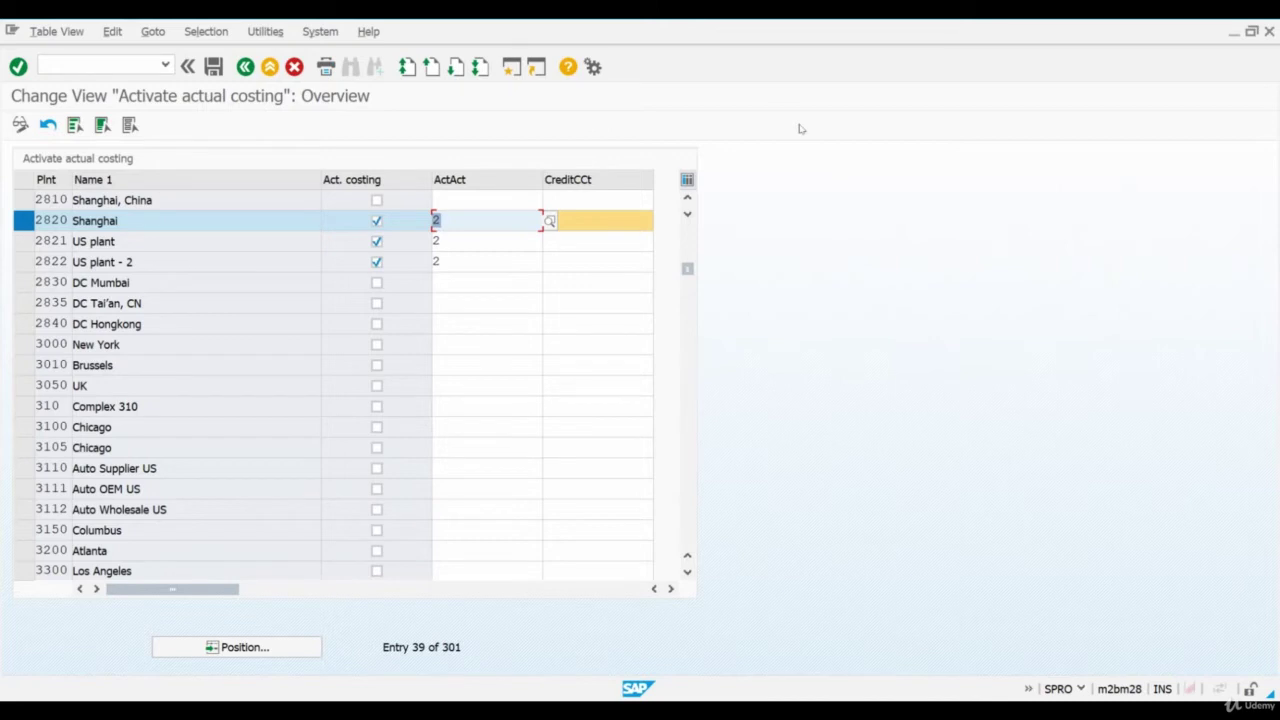
# Leave the costing table and view Display Controlling Level under Create User-Defined Names for Receipts/Consumptions
pyautogui.click(245, 66)
pyautogui.click(698, 158)
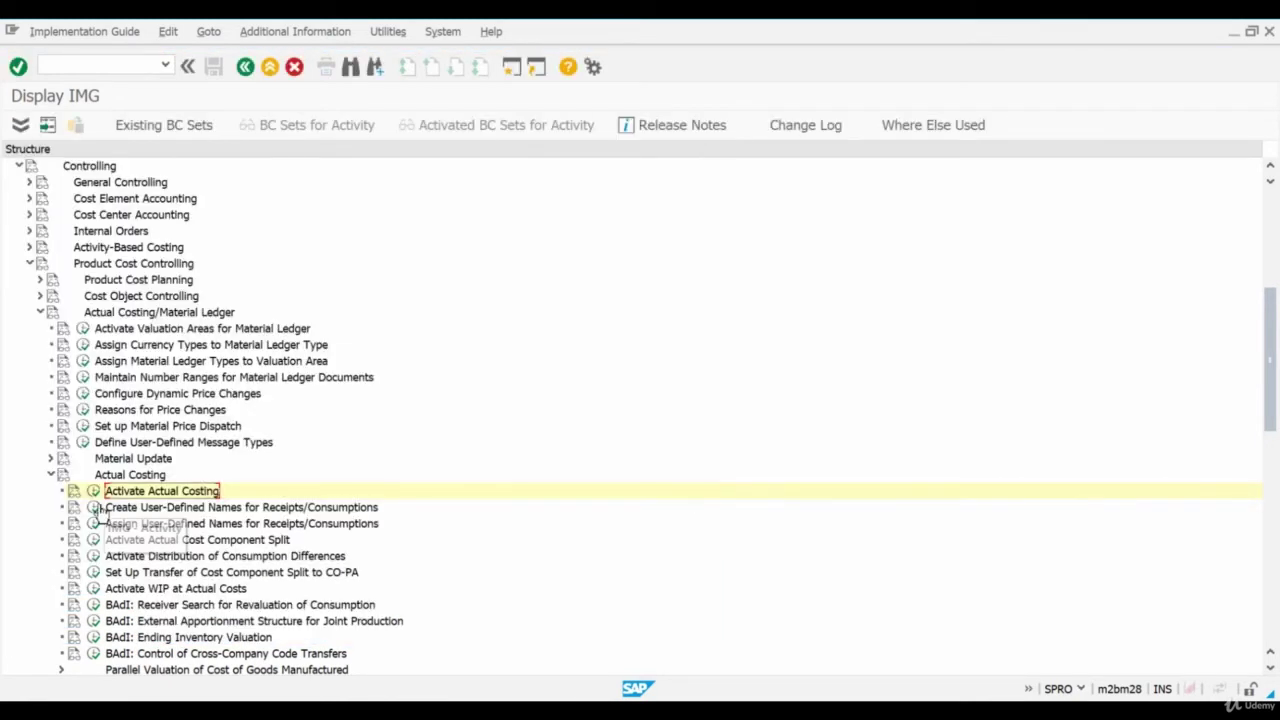
pyautogui.click(92, 510)
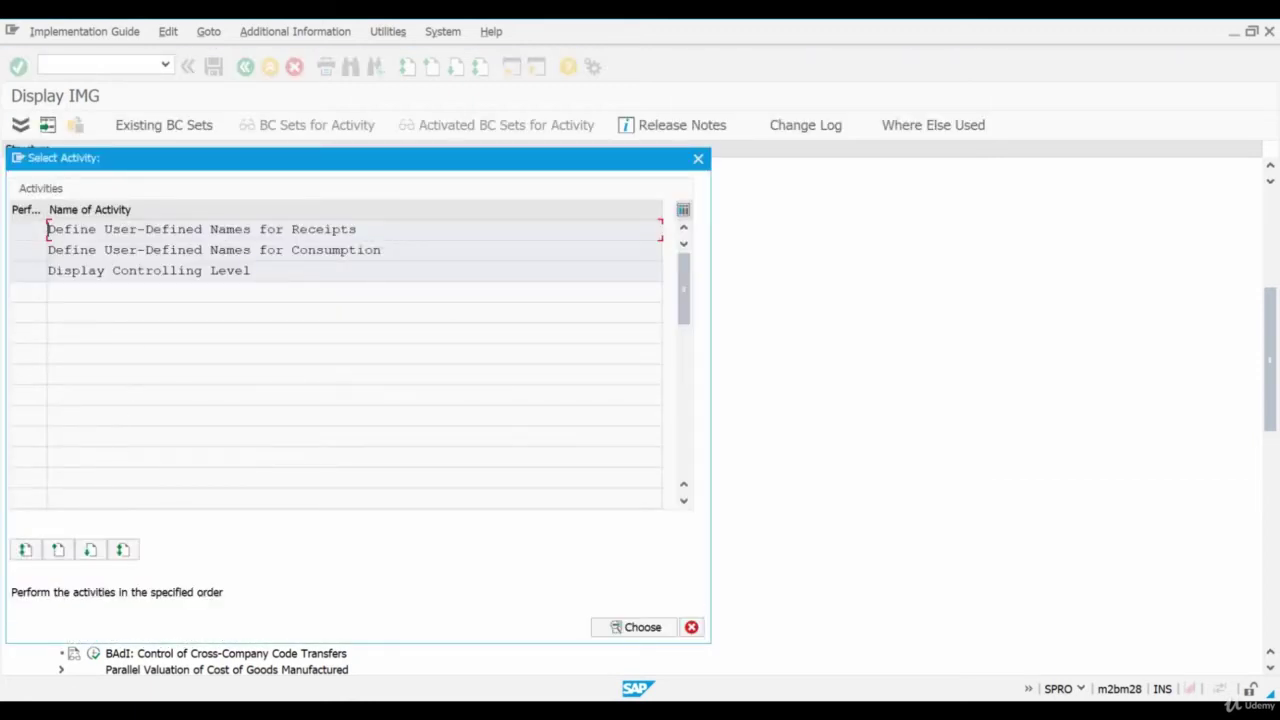
pyautogui.doubleClick(137, 271)
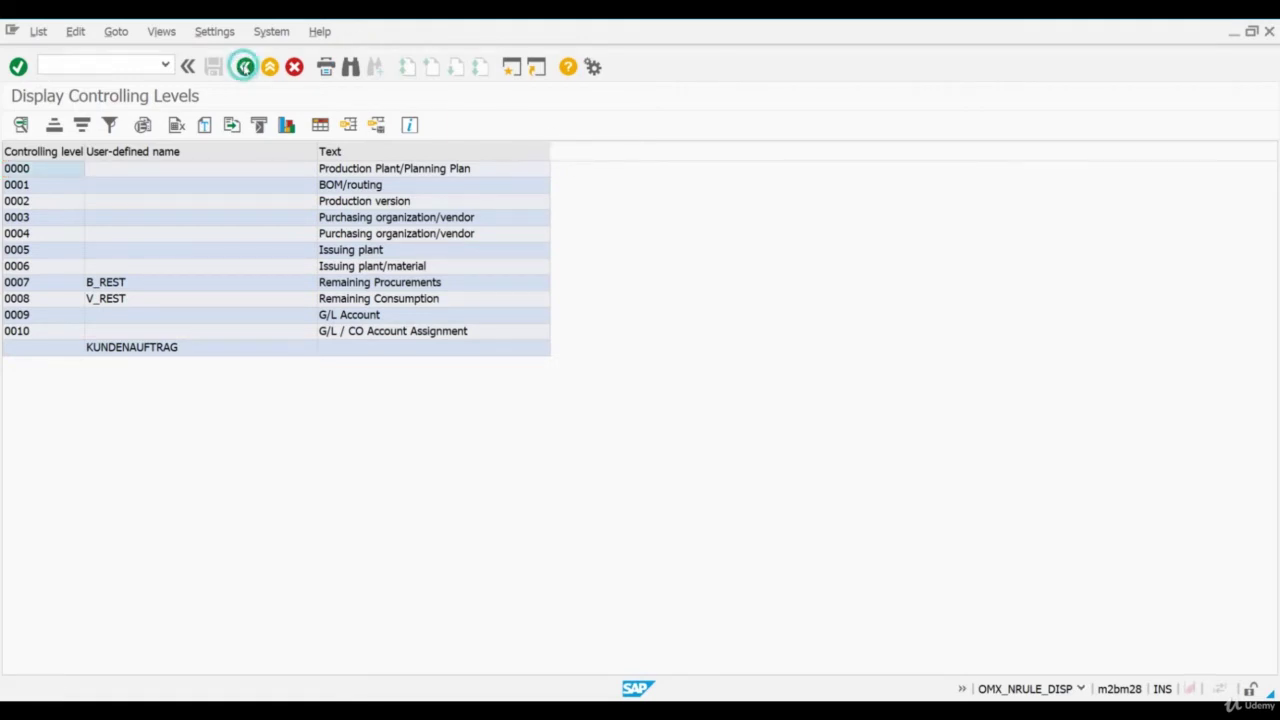
pyautogui.click(245, 66)
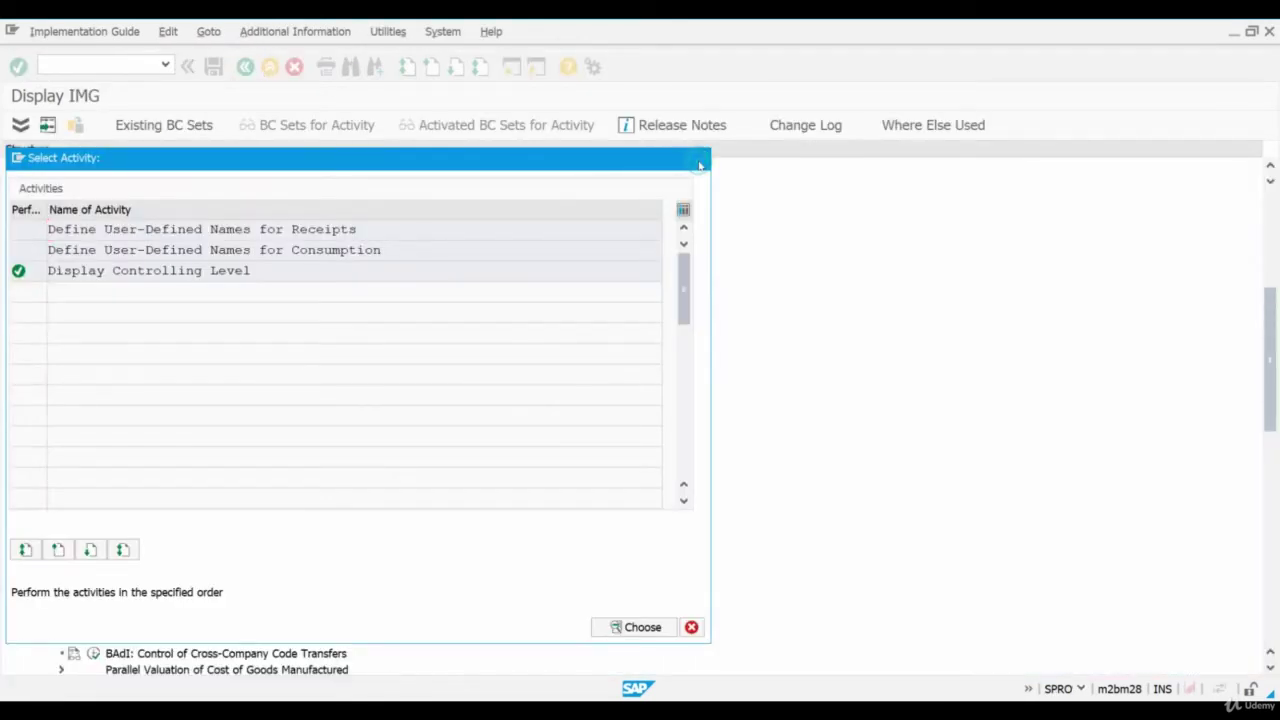
pyautogui.click(700, 158)
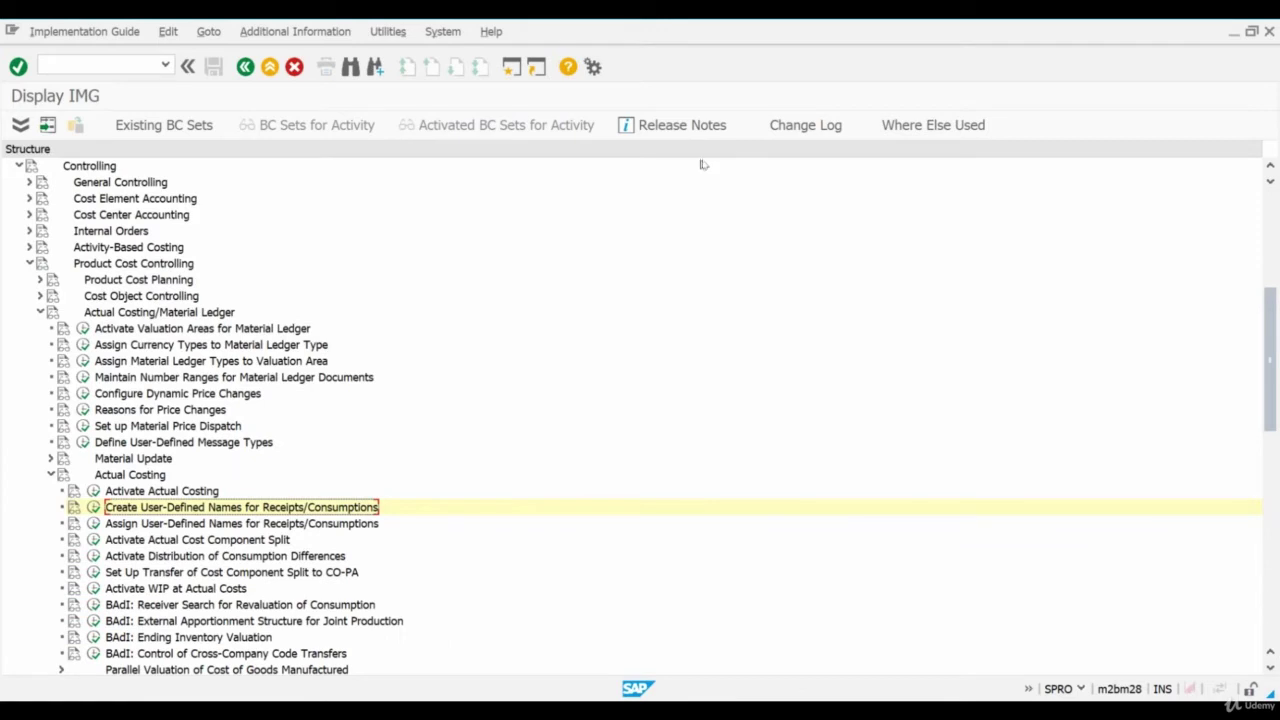
pyautogui.click(93, 539)
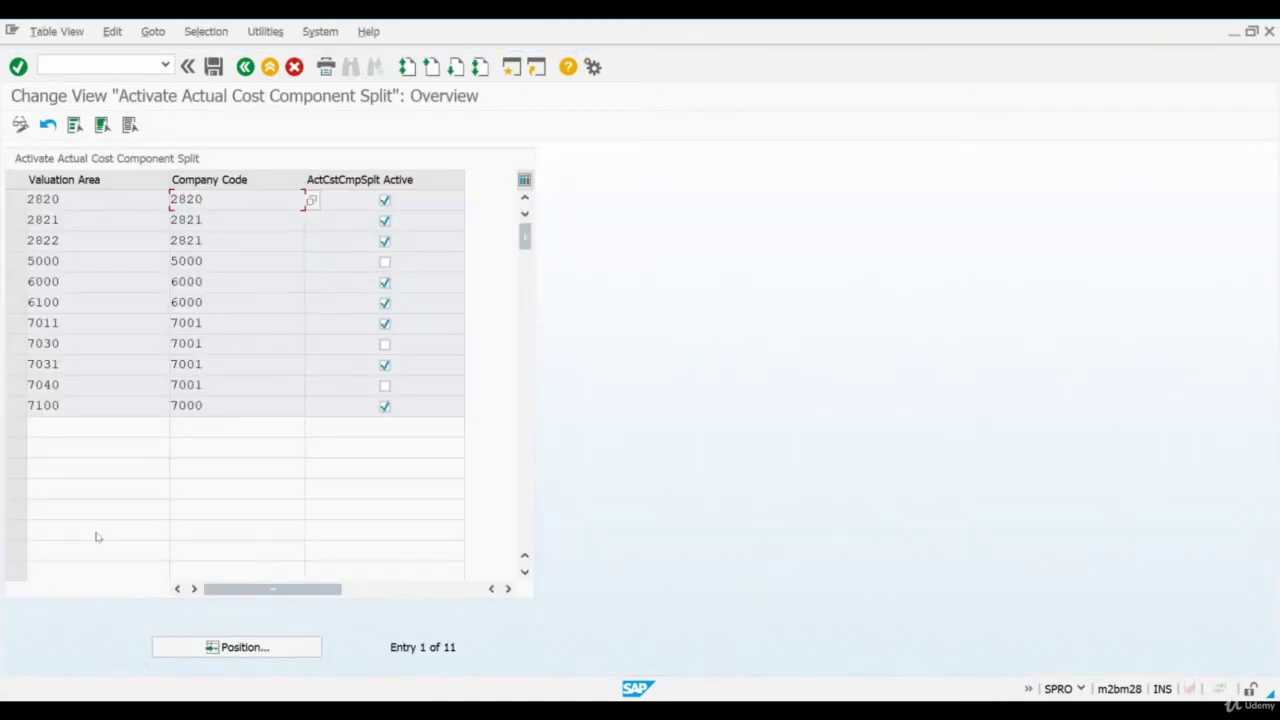
pyautogui.click(16, 200)
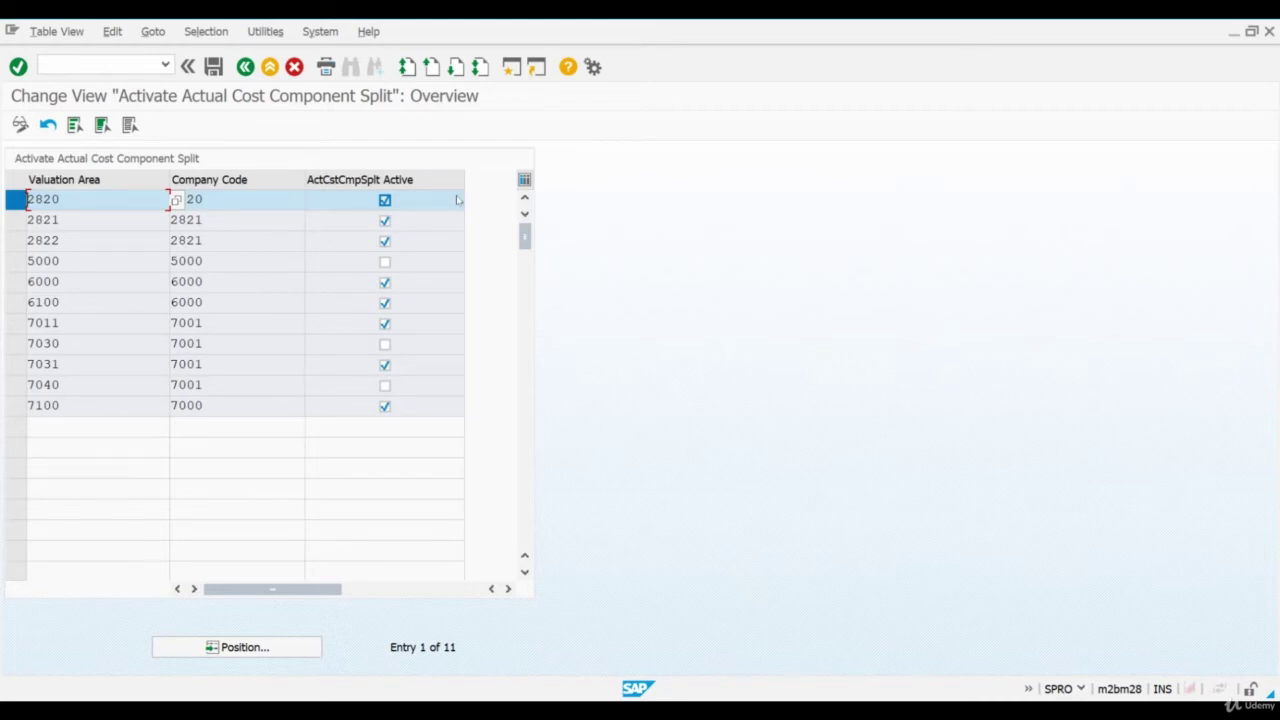
pyautogui.click(244, 68)
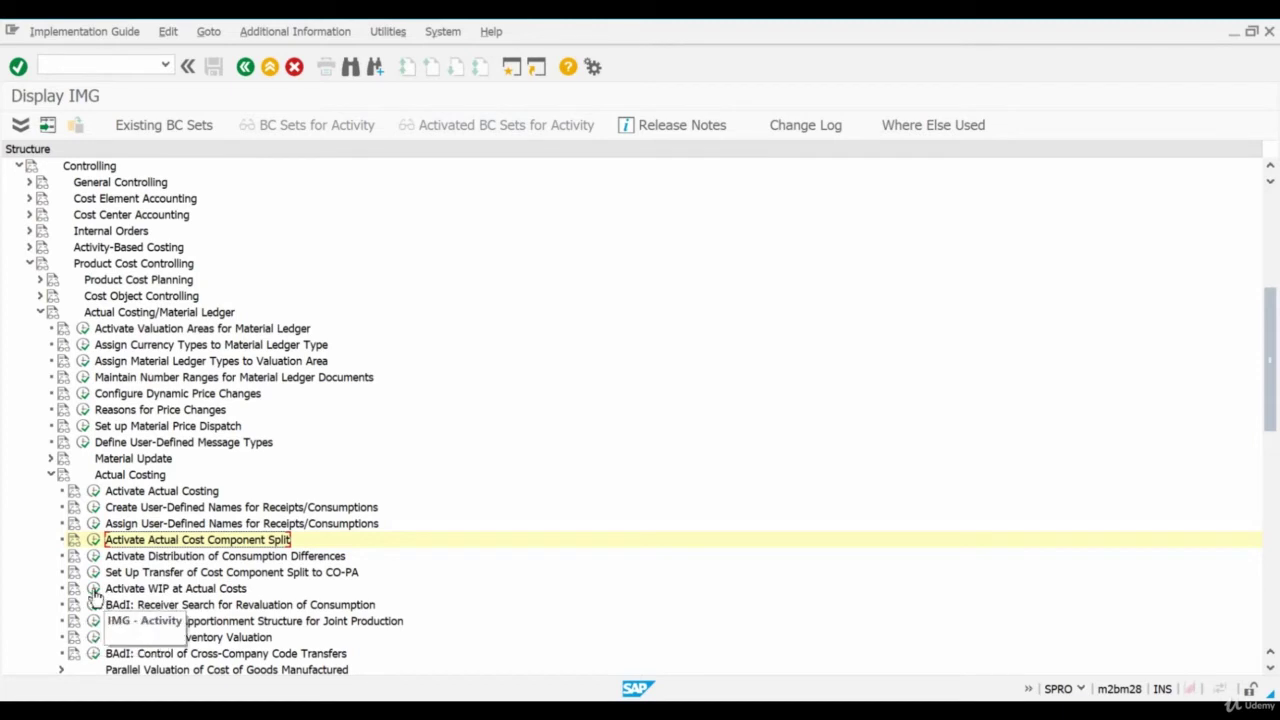
pyautogui.click(94, 589)
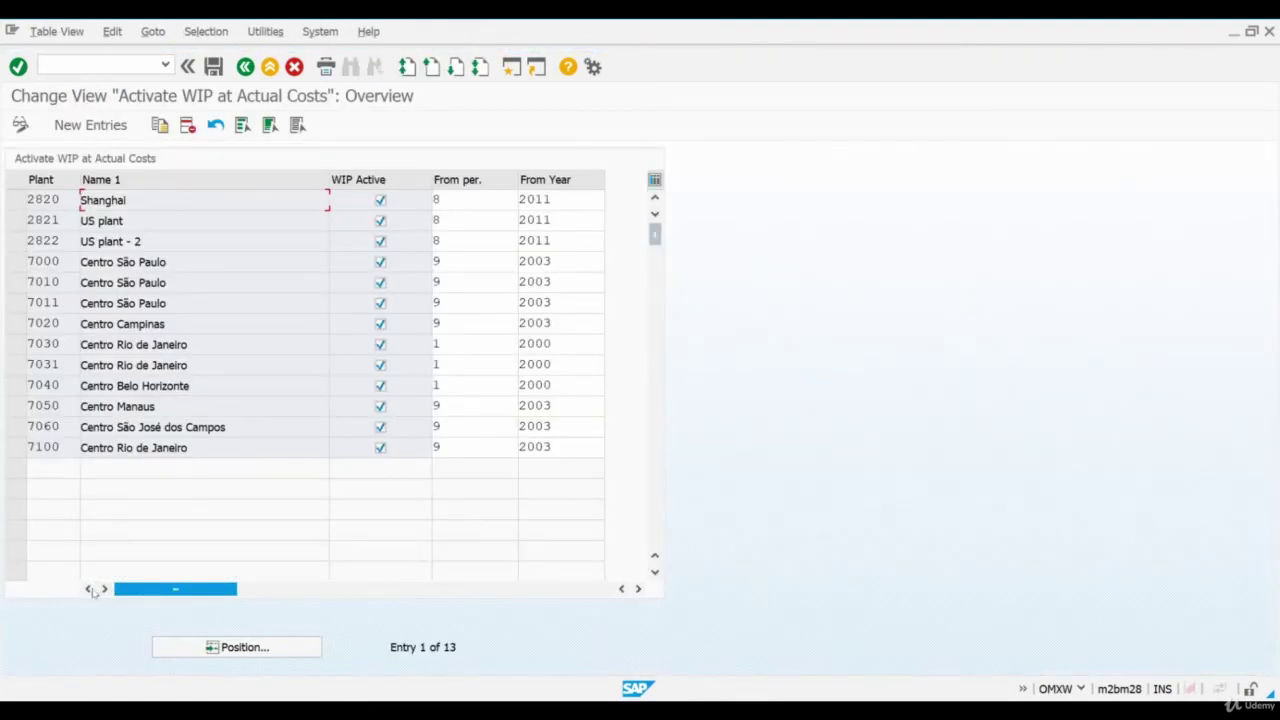
pyautogui.click(17, 199)
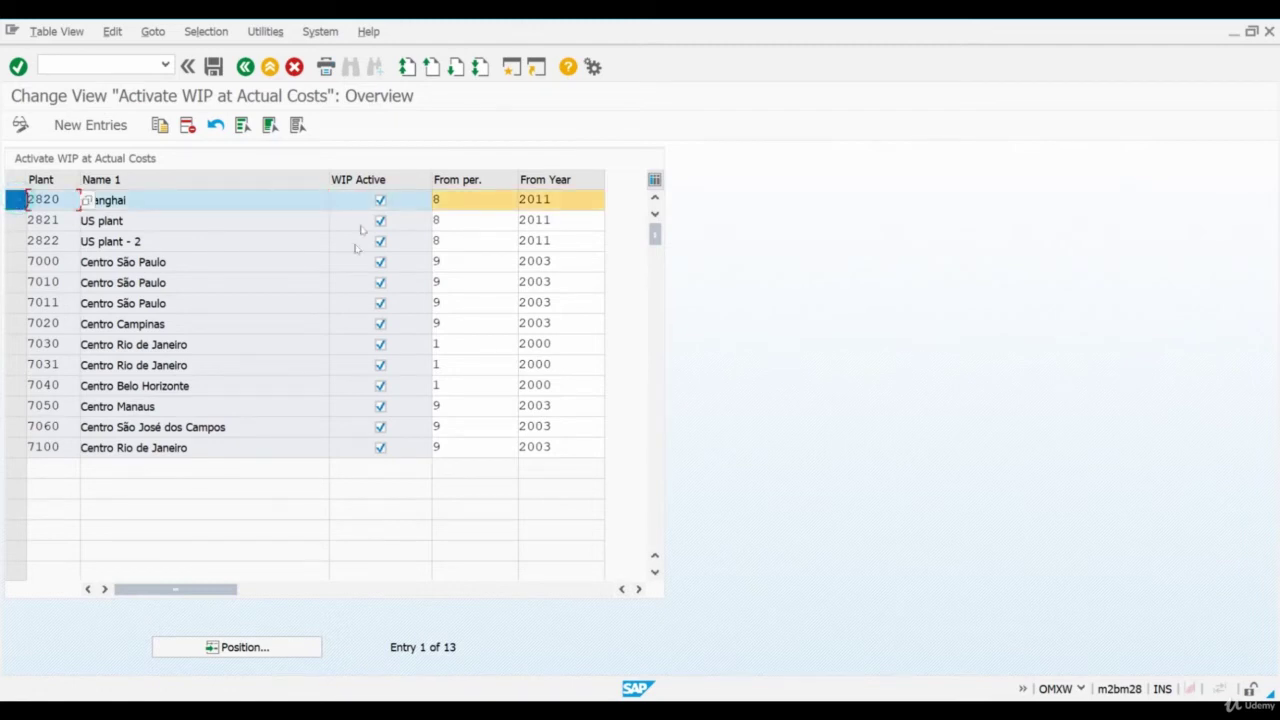
pyautogui.click(396, 204)
pyautogui.click(245, 67)
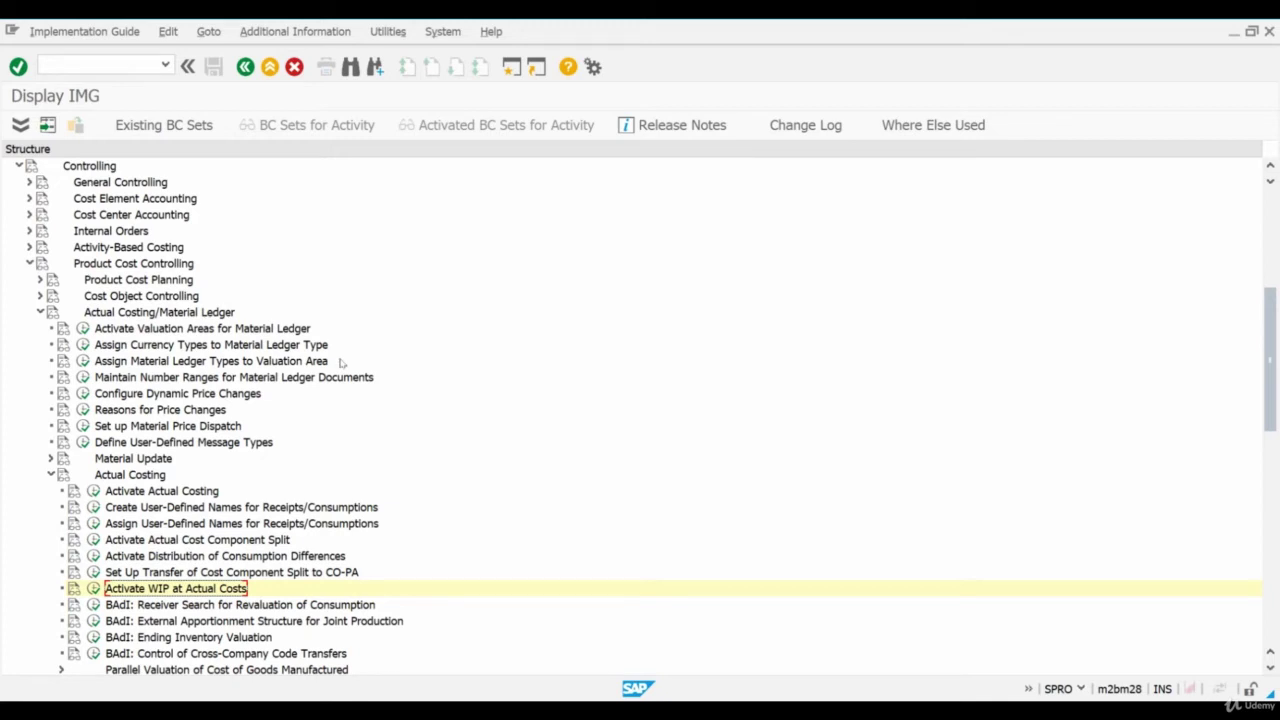
# Start the Material Ledger production startup with transaction /nckmstart
pyautogui.click(75, 66)
pyautogui.write('/nckmstart')
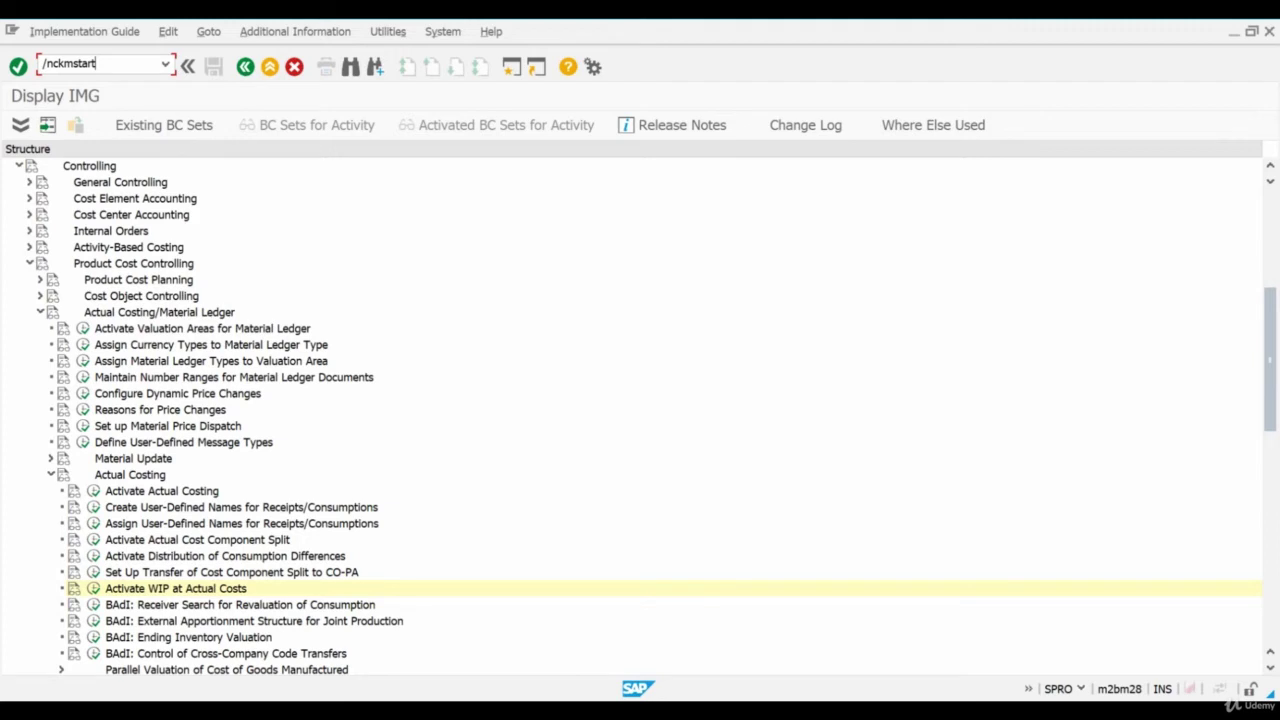
pyautogui.press('Return')
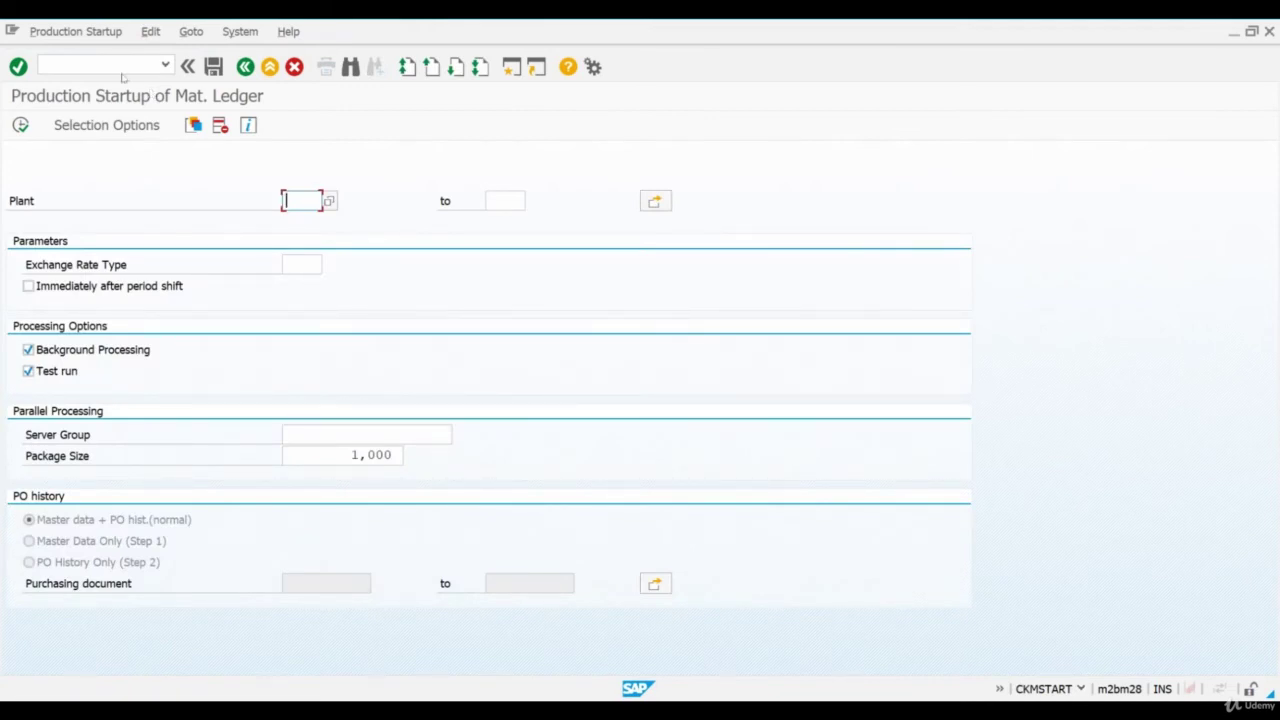
# Enter plant 2820 and exchange rate type M, then execute the production startup
pyautogui.write('2820')
pyautogui.click(297, 263)
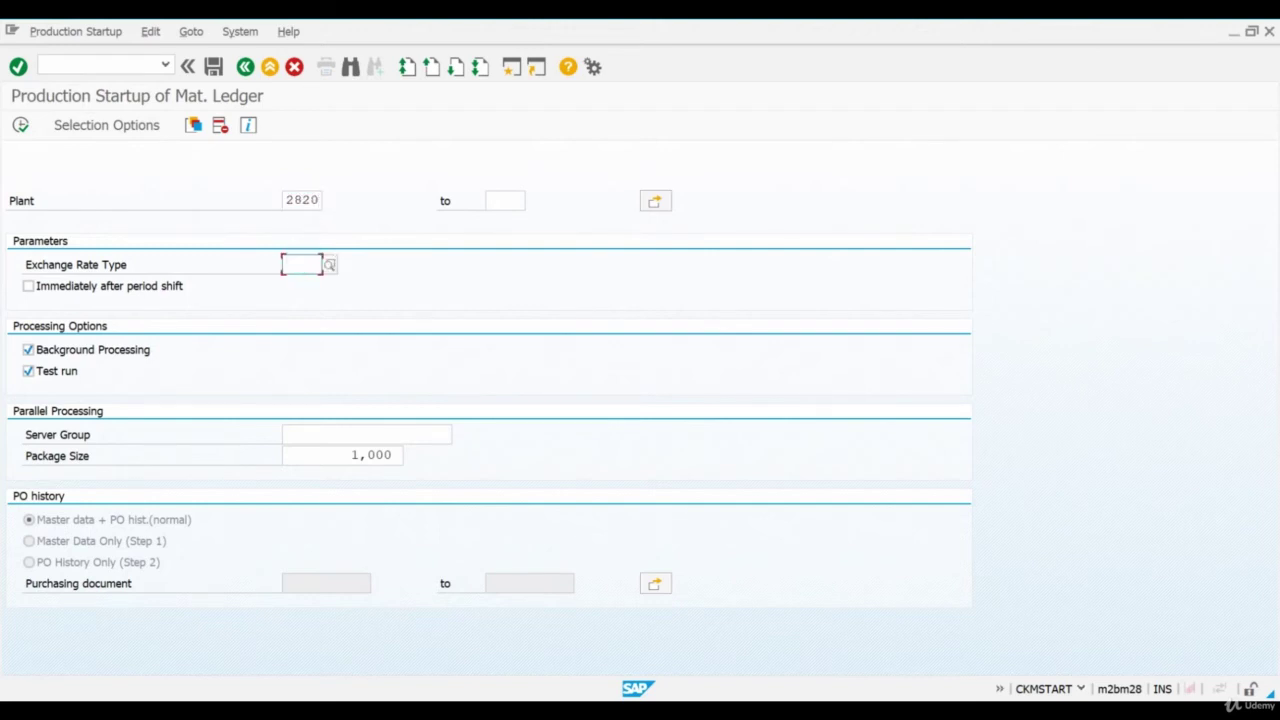
pyautogui.write('M')
pyautogui.press('Return')
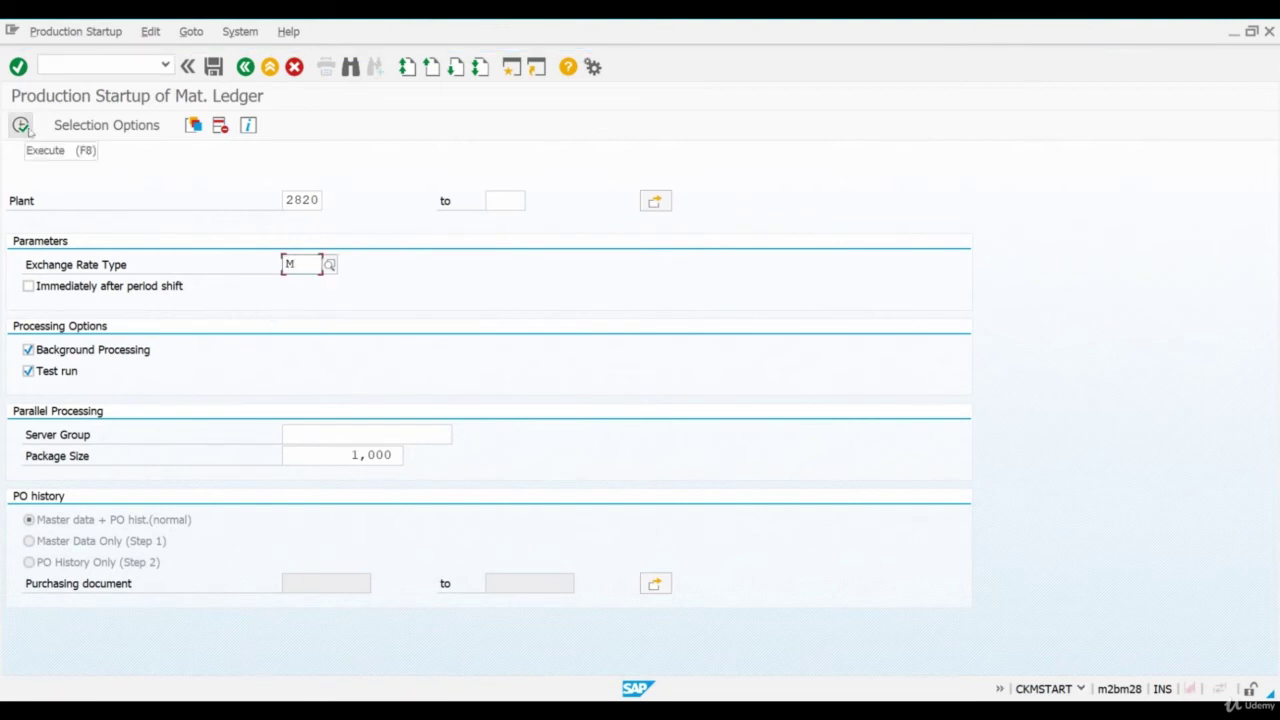
pyautogui.click(21, 126)
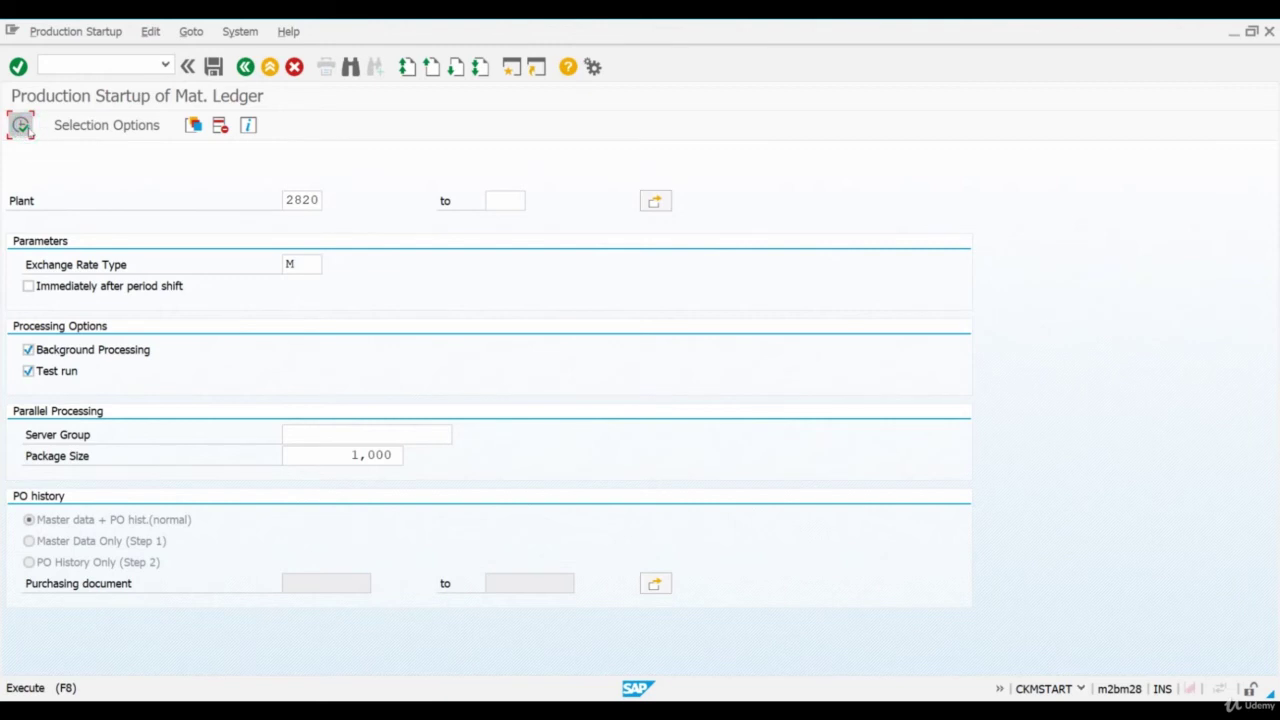